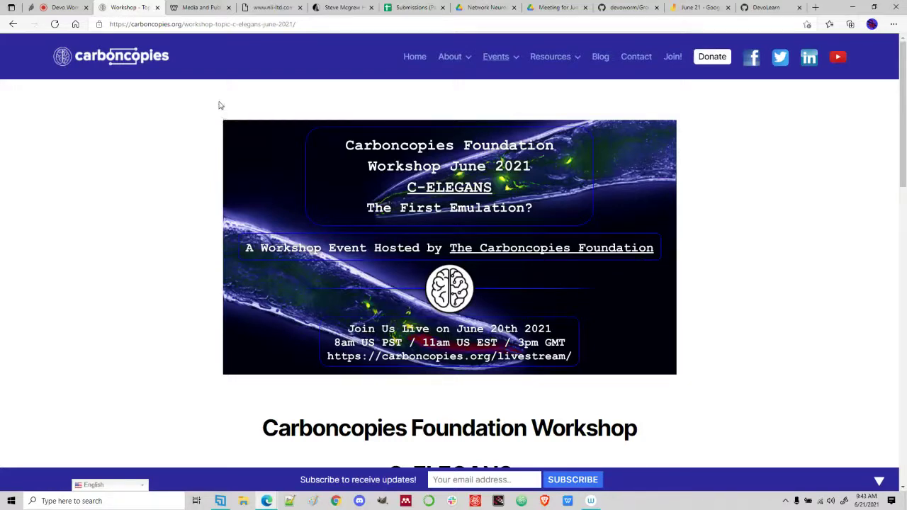
# - Fill the Bacillaria Non-Neuronal Cognition entry's number cell A8 red in the Submissions sheet
pyautogui.click(417, 8)
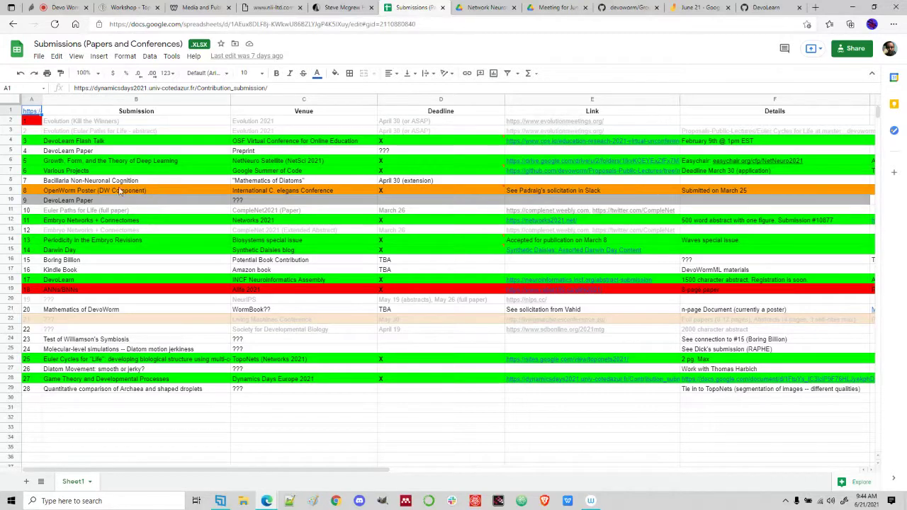
pyautogui.click(31, 181)
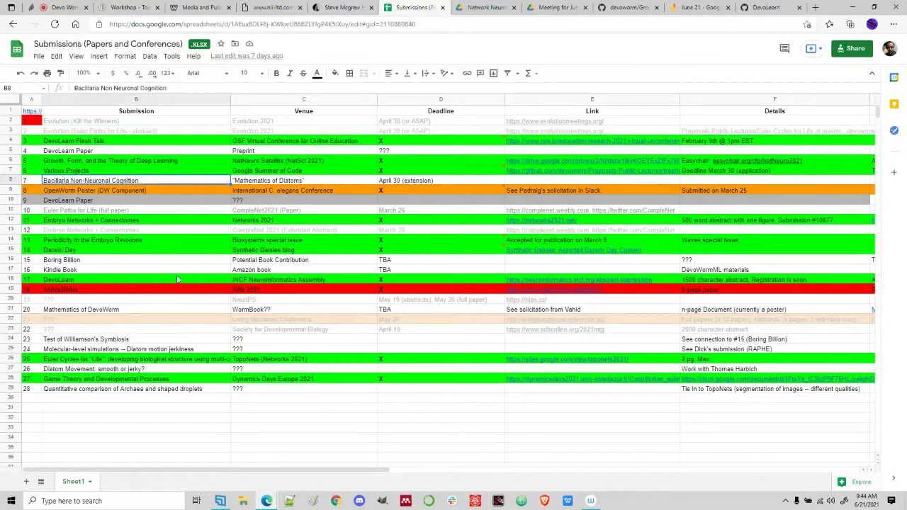
pyautogui.click(335, 73)
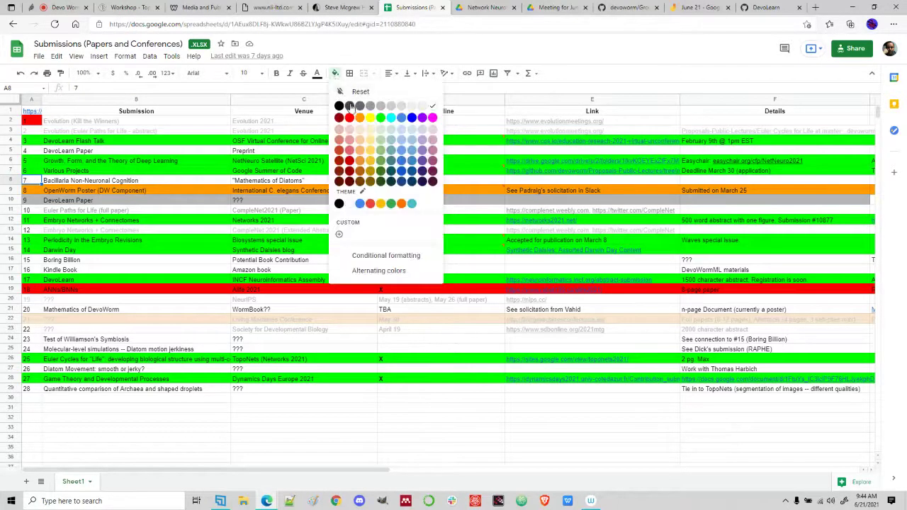
pyautogui.click(350, 119)
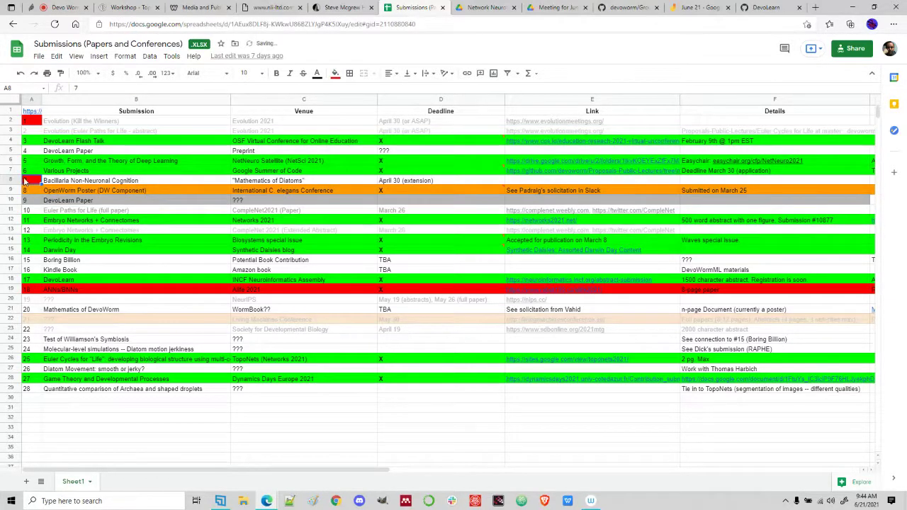
pyautogui.click(106, 283)
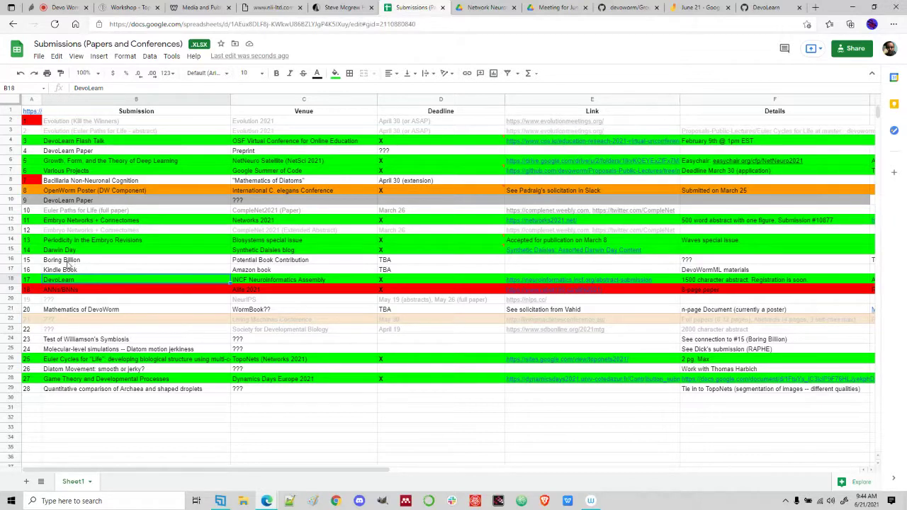
pyautogui.click(187, 271)
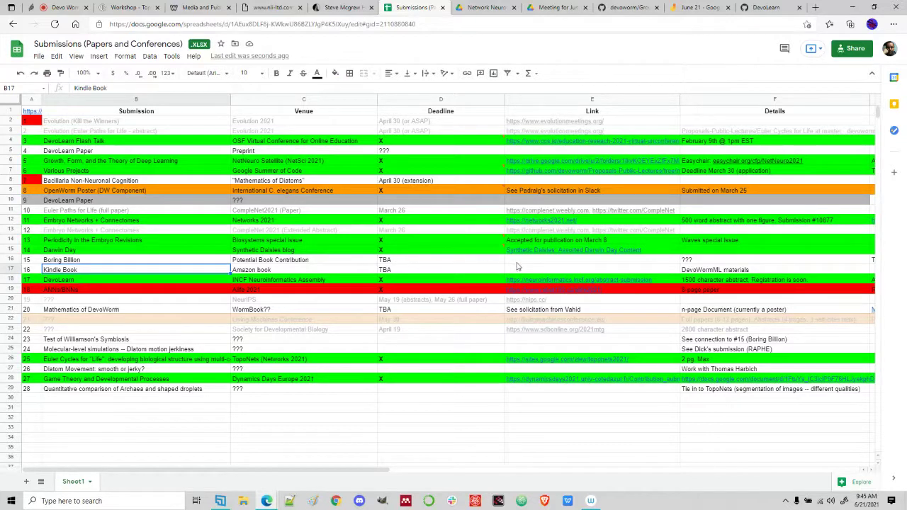
pyautogui.click(772, 272)
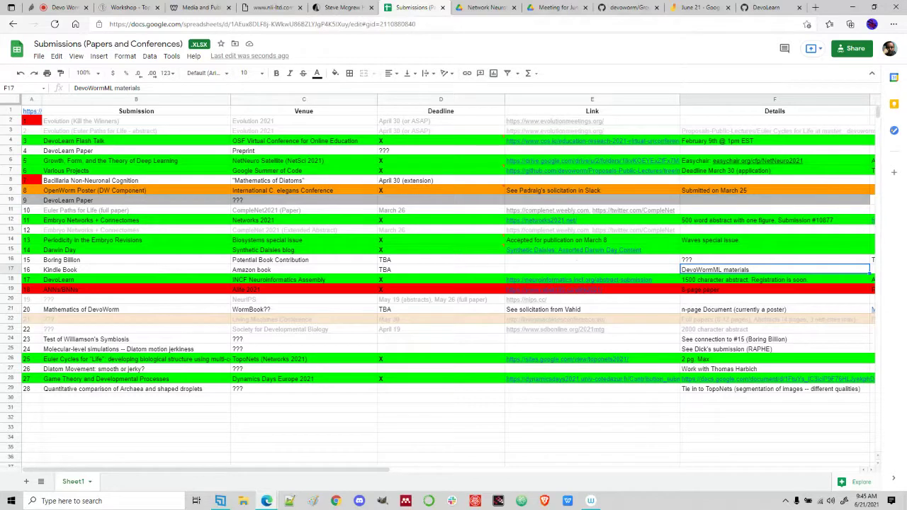
pyautogui.click(190, 271)
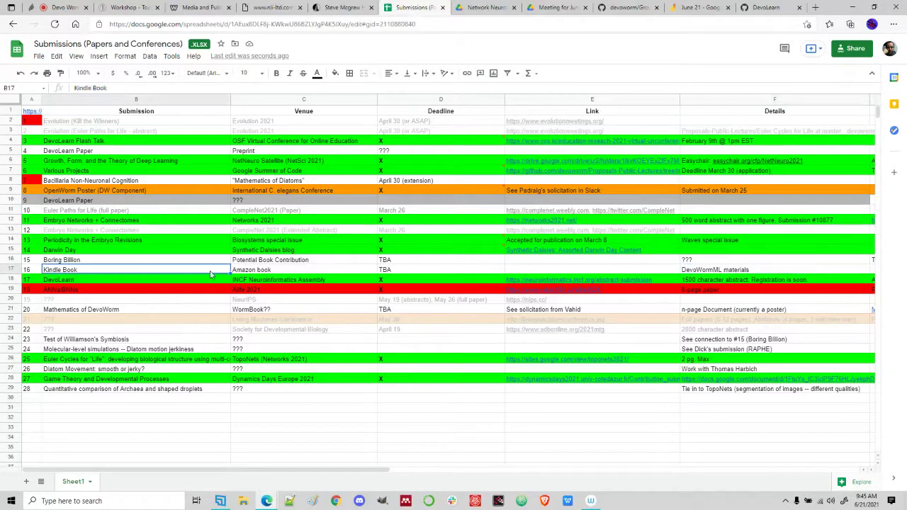
pyautogui.click(746, 272)
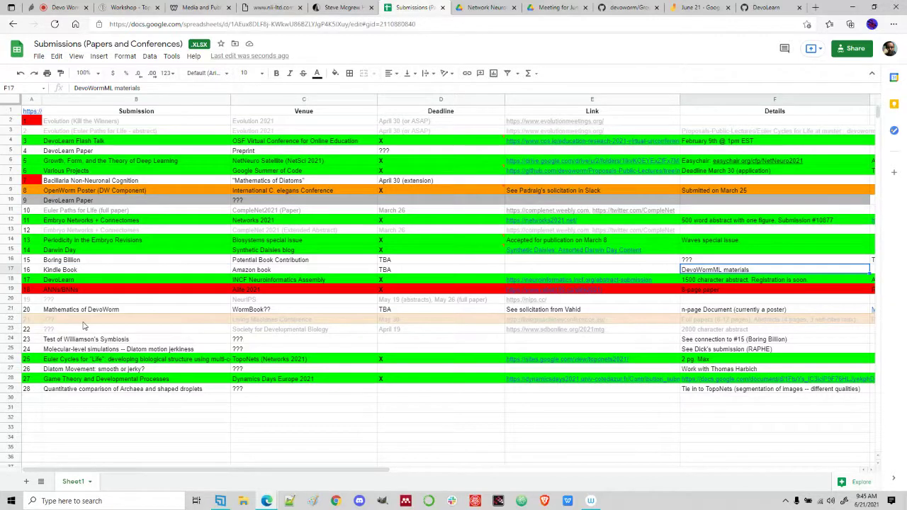
pyautogui.click(62, 271)
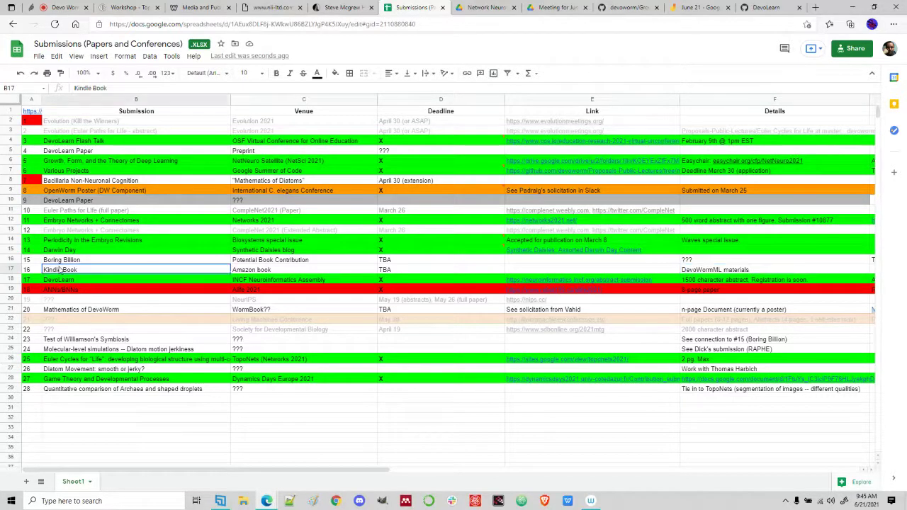
pyautogui.click(69, 312)
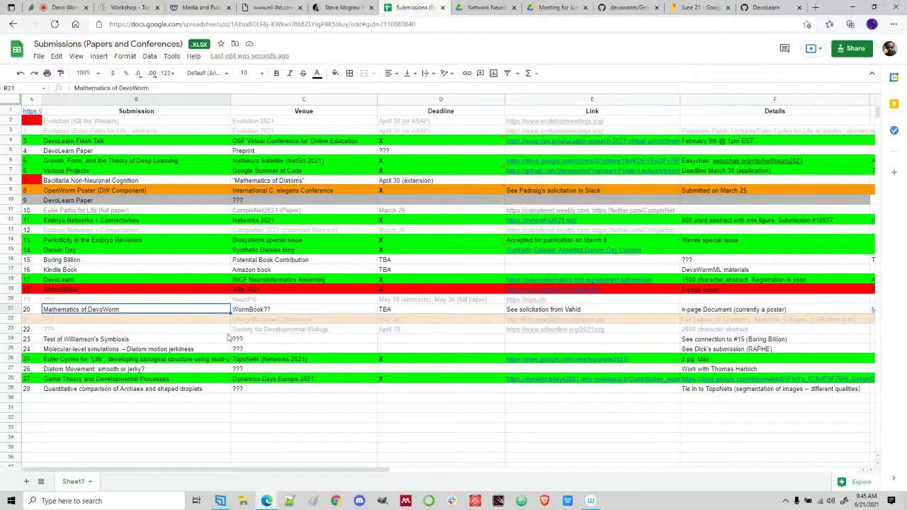
pyautogui.click(307, 312)
pyautogui.click(143, 312)
pyautogui.click(144, 340)
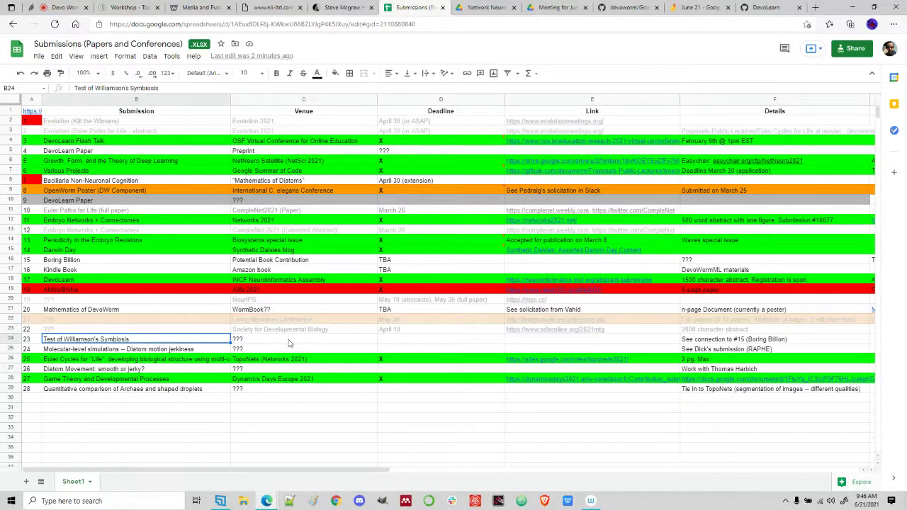
pyautogui.click(752, 340)
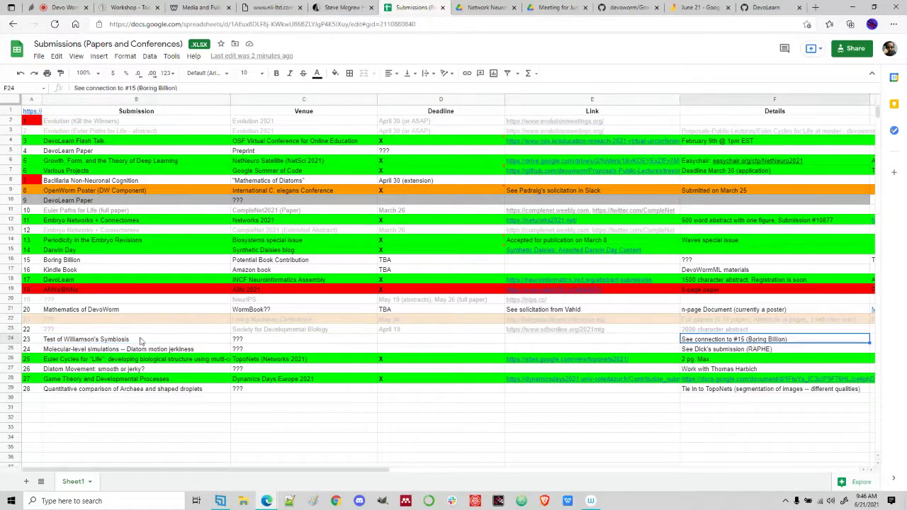
pyautogui.click(110, 342)
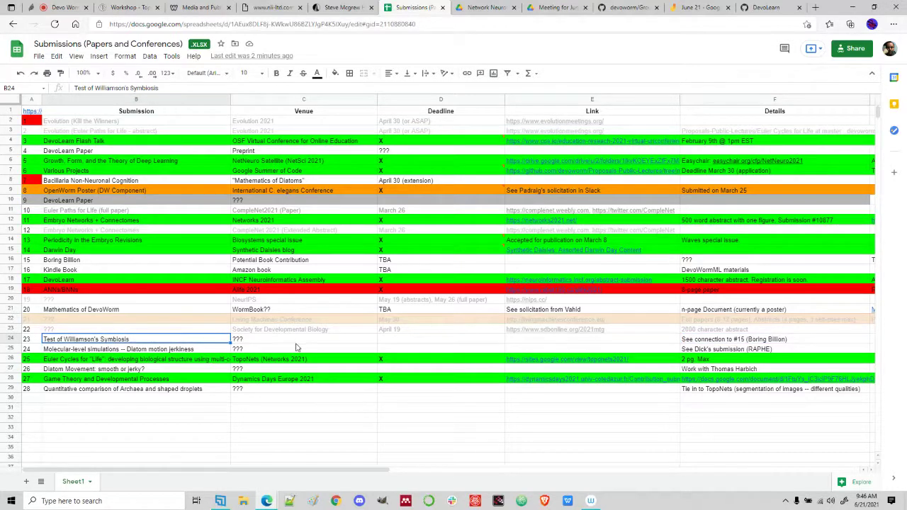
pyautogui.click(141, 350)
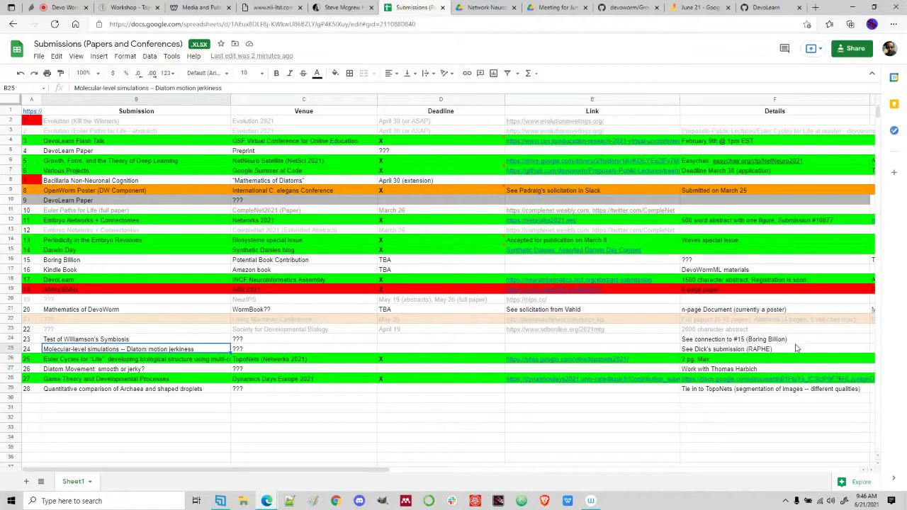
pyautogui.click(737, 350)
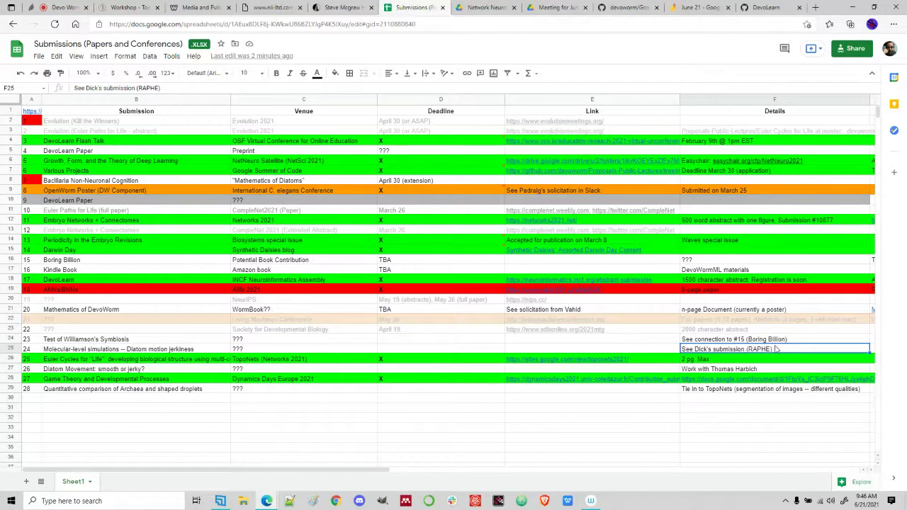
pyautogui.click(120, 370)
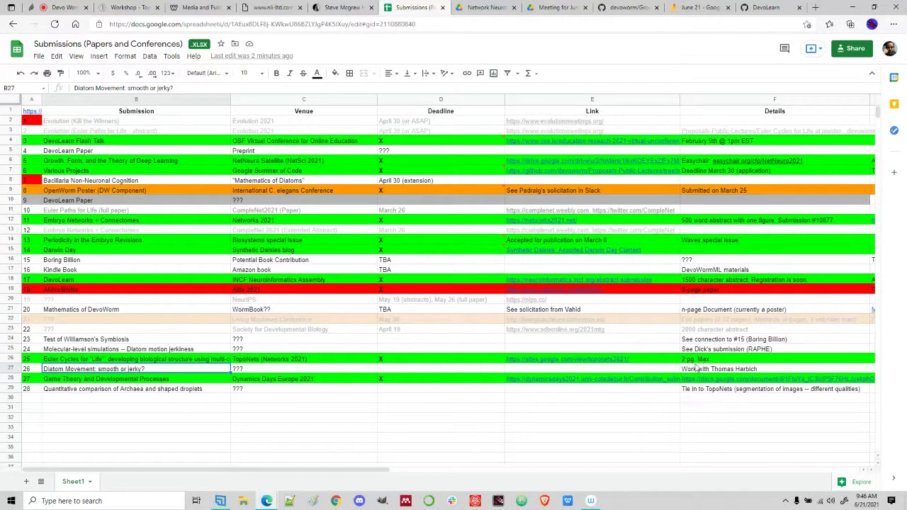
pyautogui.click(715, 370)
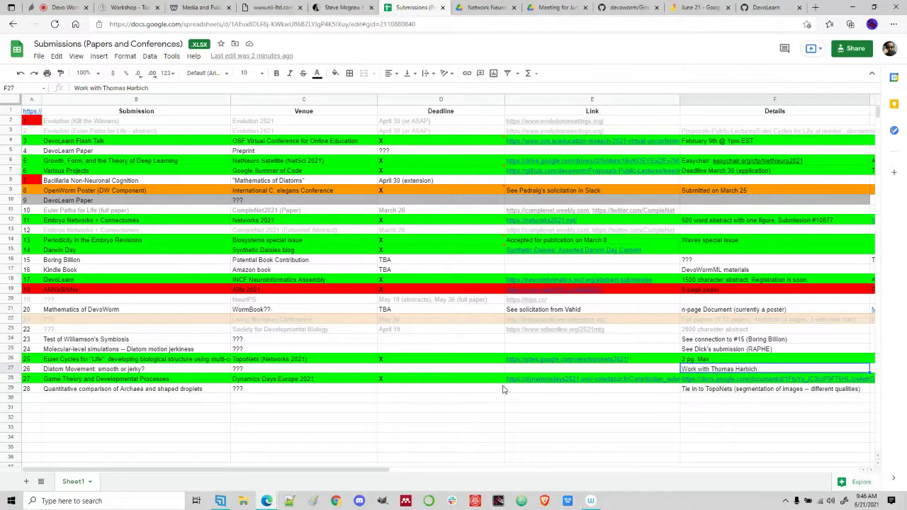
pyautogui.click(72, 391)
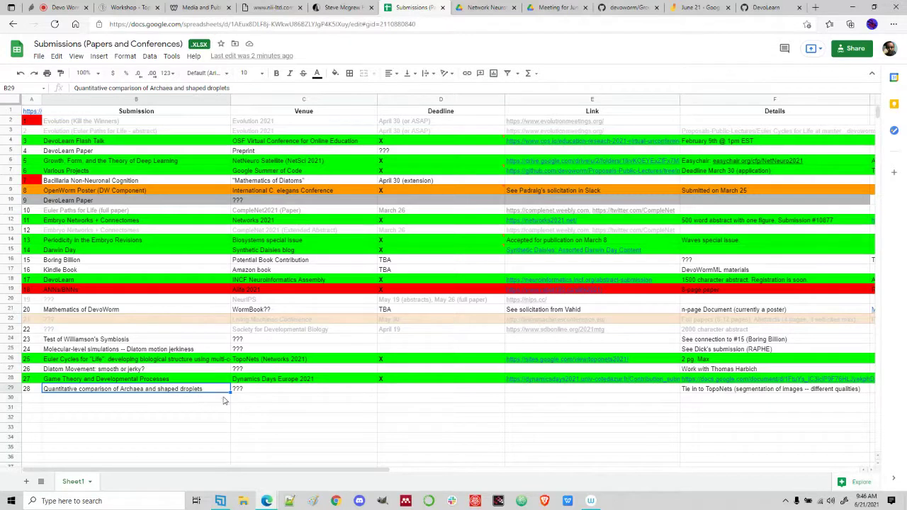
pyautogui.click(56, 399)
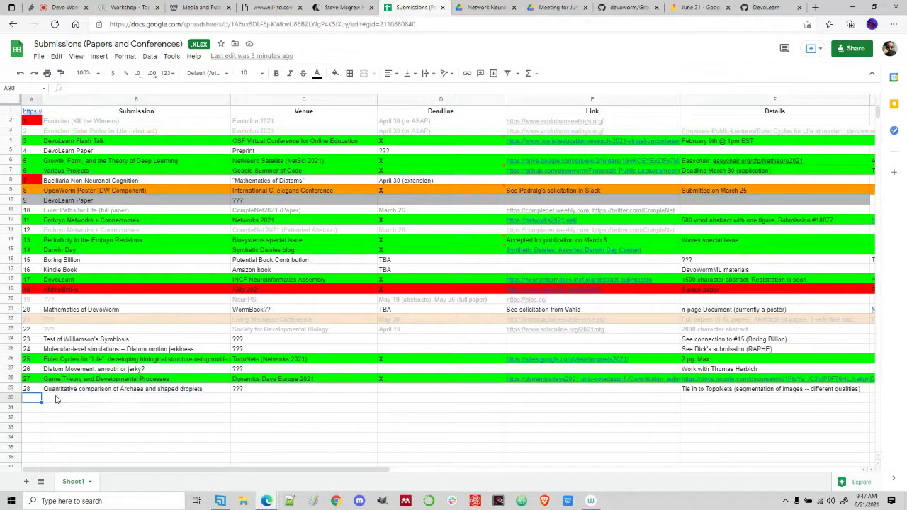
# - Add entry 29 'Evolution Book (Steve McGrew)' with venue Published book and deadline TBA
pyautogui.hotkey('ctrl', 'z')
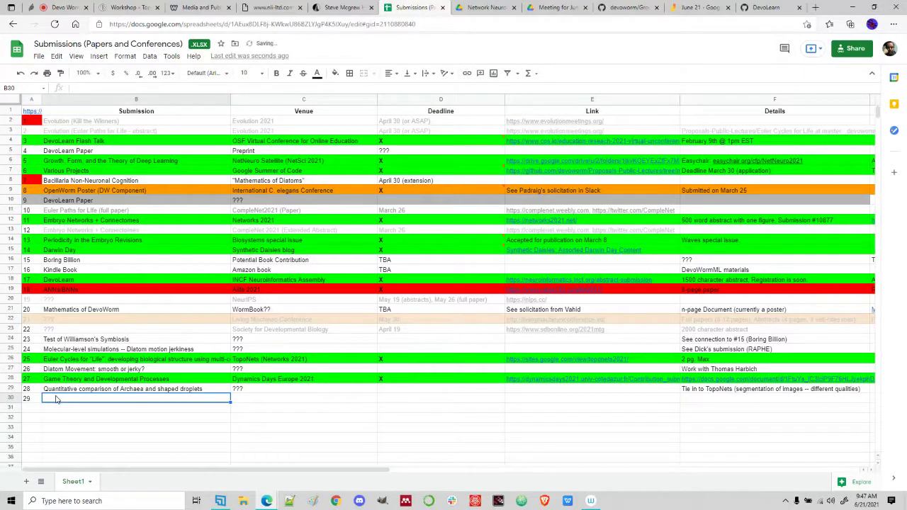
pyautogui.write('Ev')
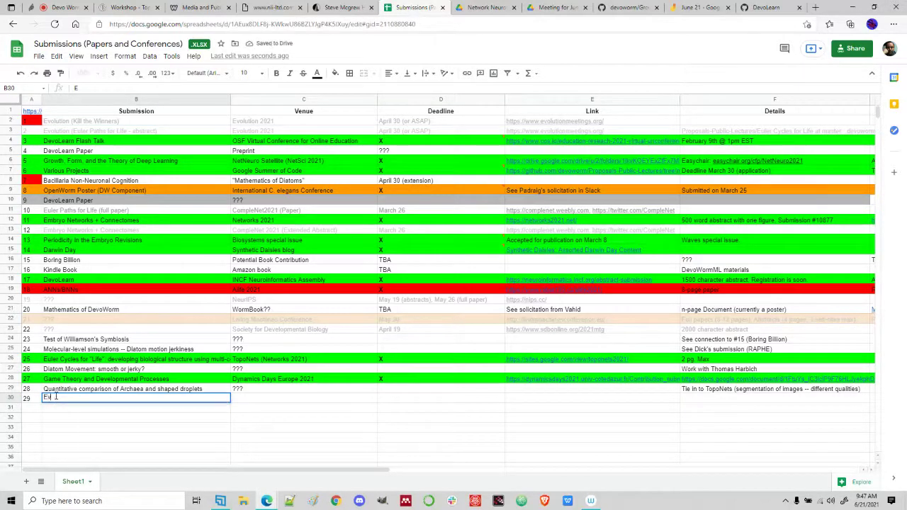
pyautogui.write('olution Book (S')
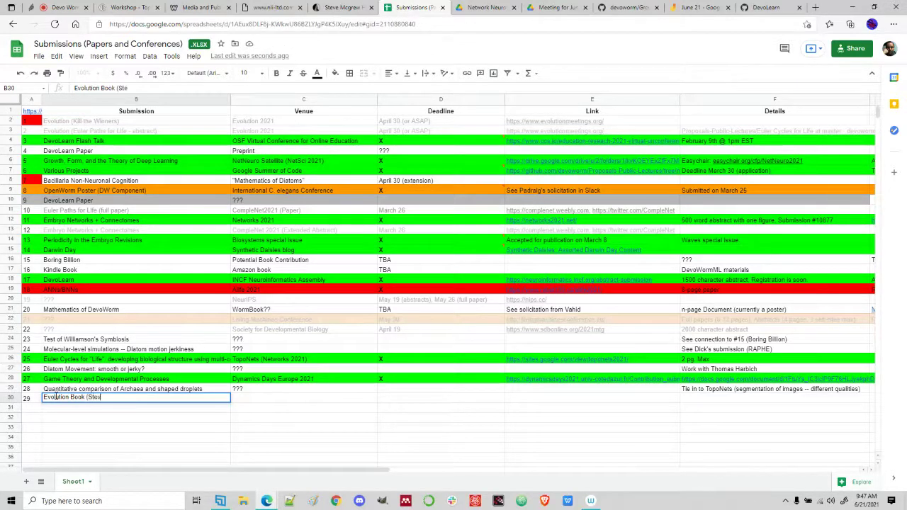
pyautogui.write('teve McGrew')
pyautogui.click(272, 400)
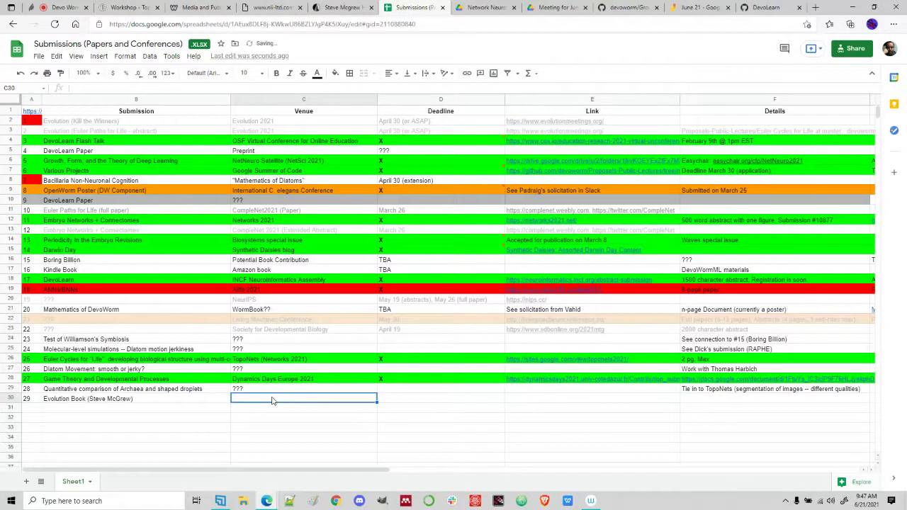
pyautogui.doubleClick(272, 400)
pyautogui.write('P')
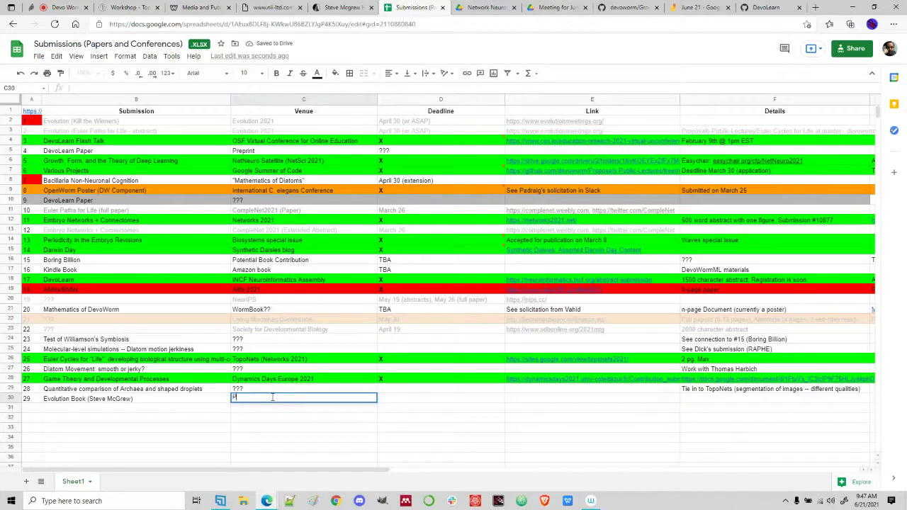
pyautogui.write('ublished book')
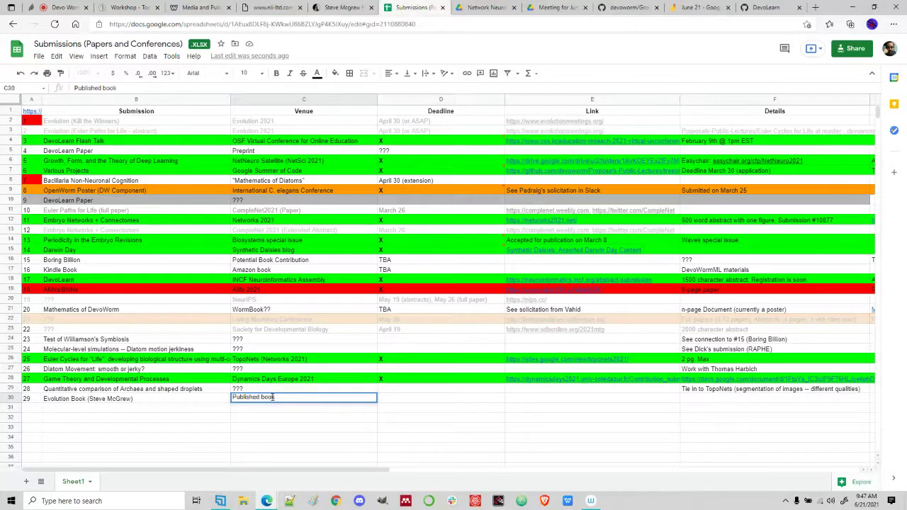
pyautogui.click(416, 401)
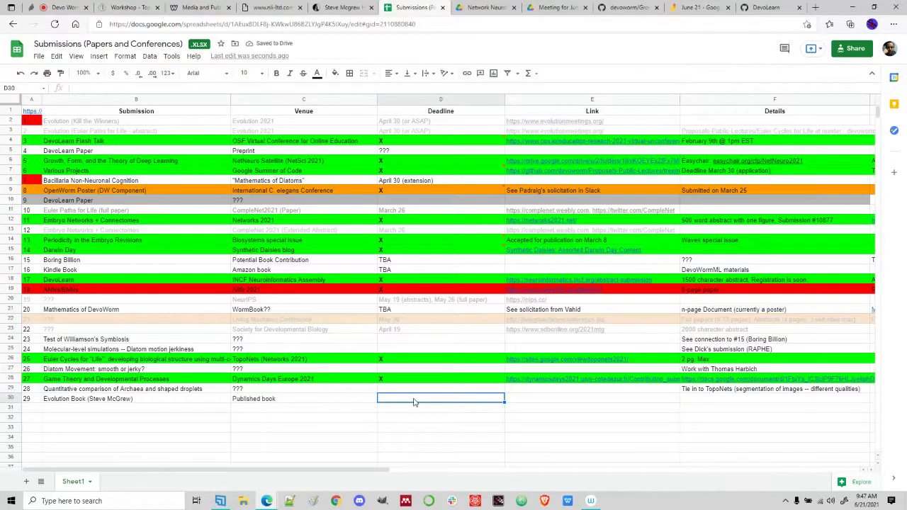
pyautogui.write('TBA')
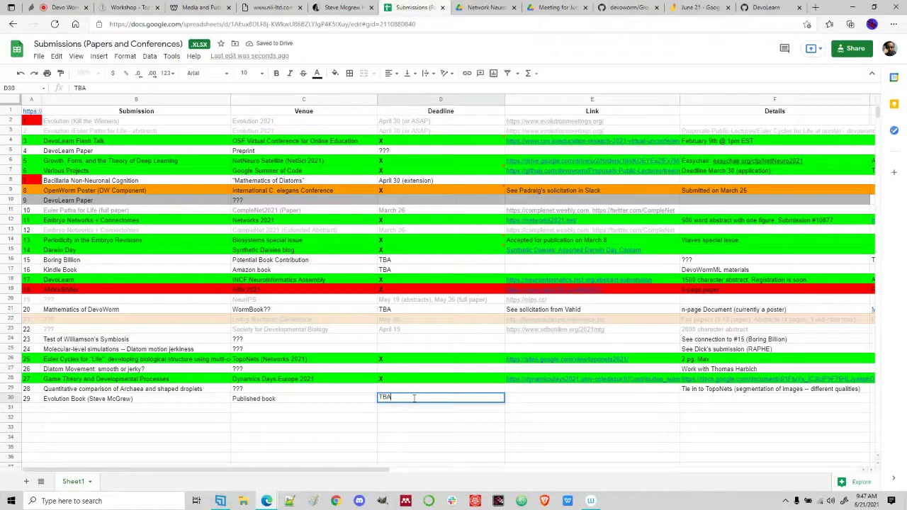
pyautogui.click(390, 428)
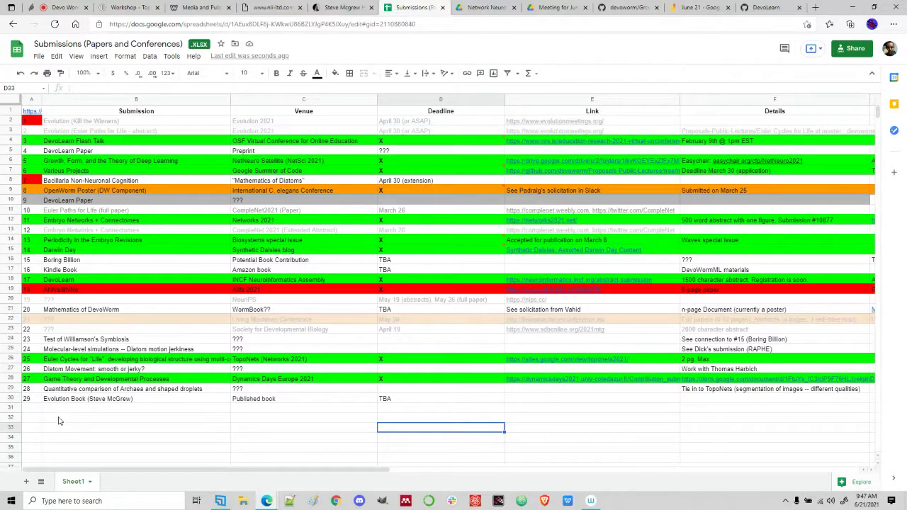
# - Copy the Submissions spreadsheet's web address from the address bar
pyautogui.click(38, 409)
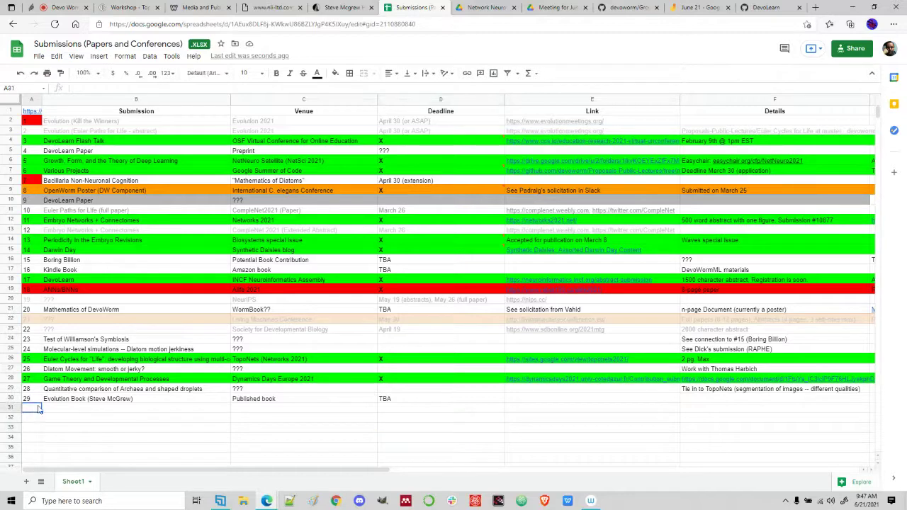
pyautogui.click(180, 25)
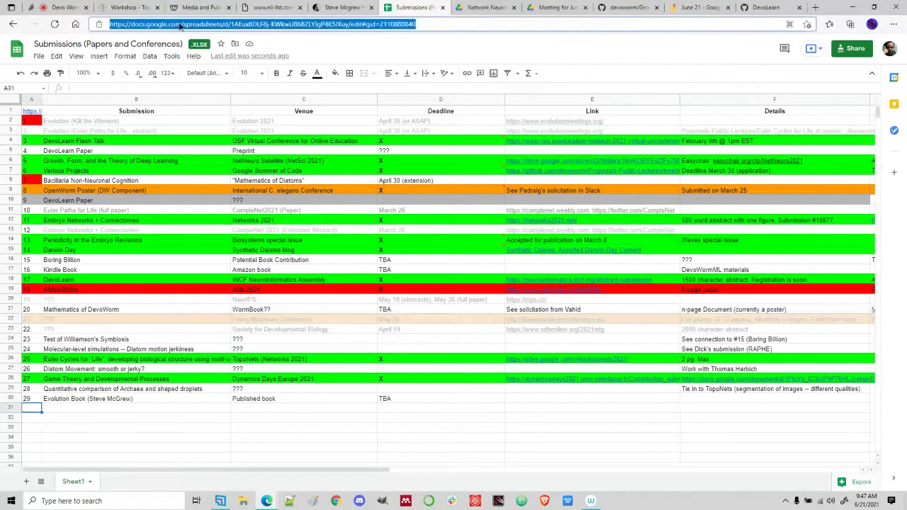
pyautogui.rightClick(180, 25)
pyautogui.click(205, 105)
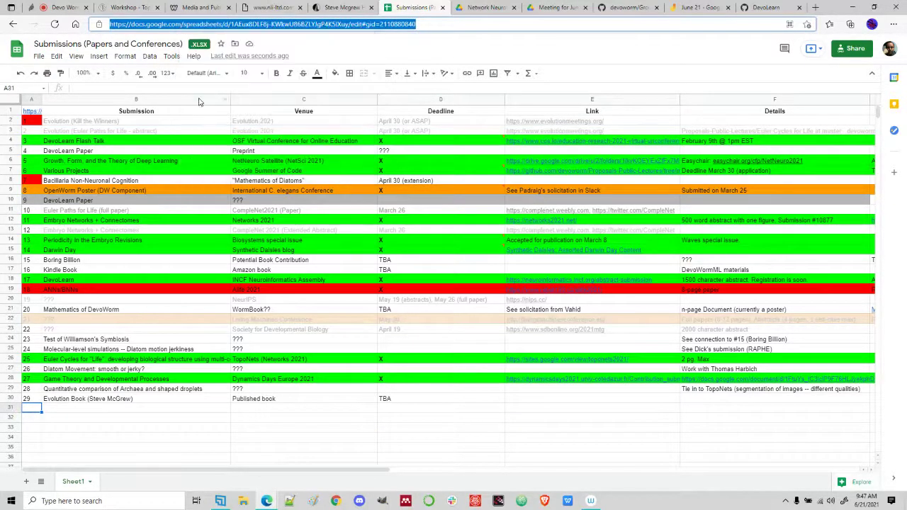
pyautogui.click(29, 7)
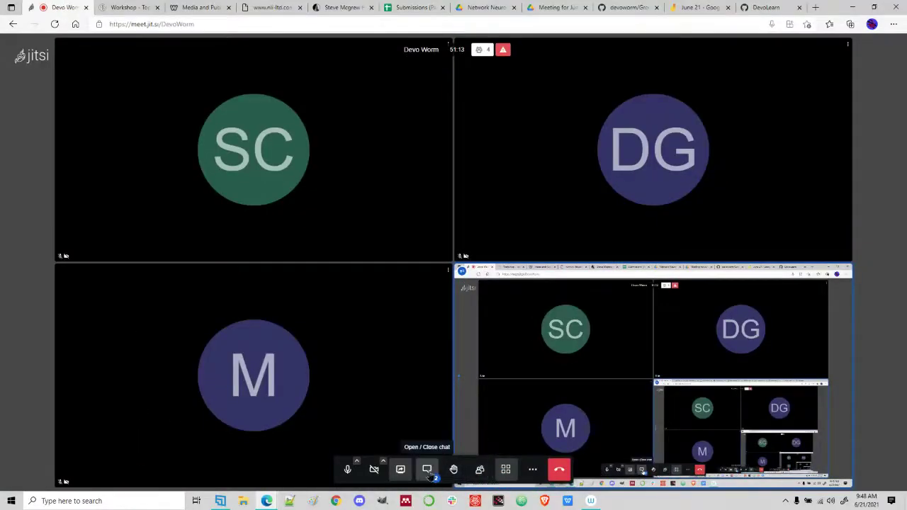
# - Paste and send the Submissions spreadsheet link in the meeting chat
pyautogui.click(427, 470)
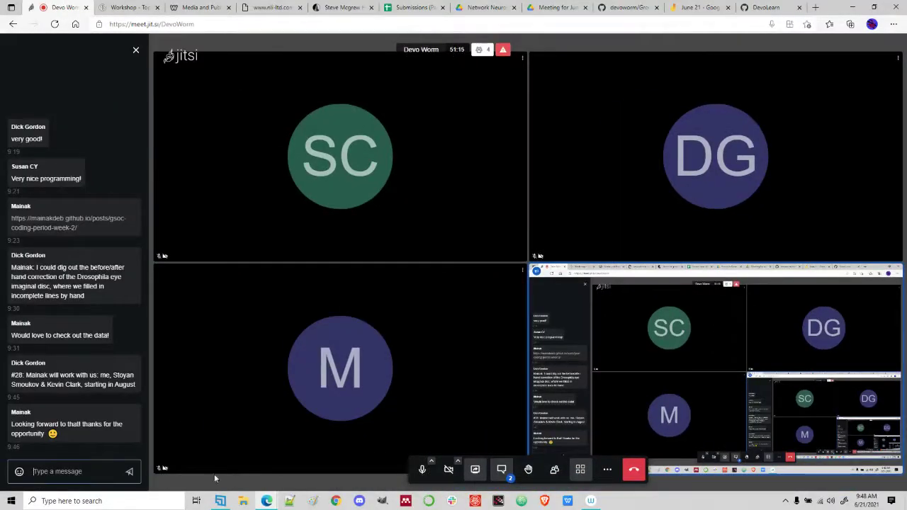
pyautogui.hotkey('ctrl', 'v')
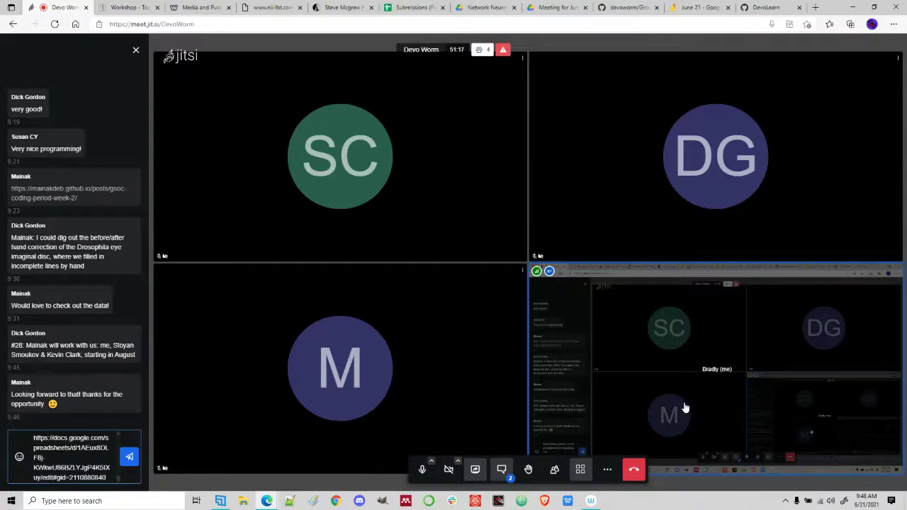
pyautogui.press('Return')
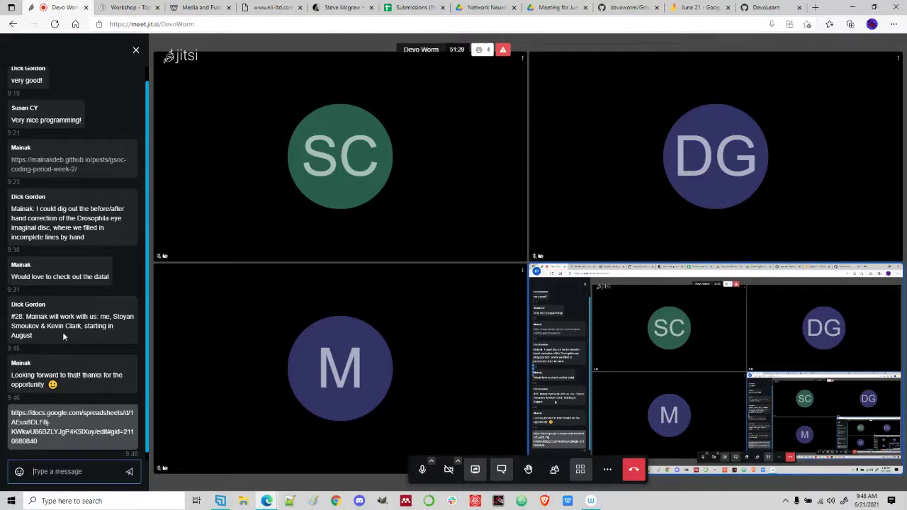
# - Copy the #28 collaboration message text from the chat
pyautogui.click(414, 7)
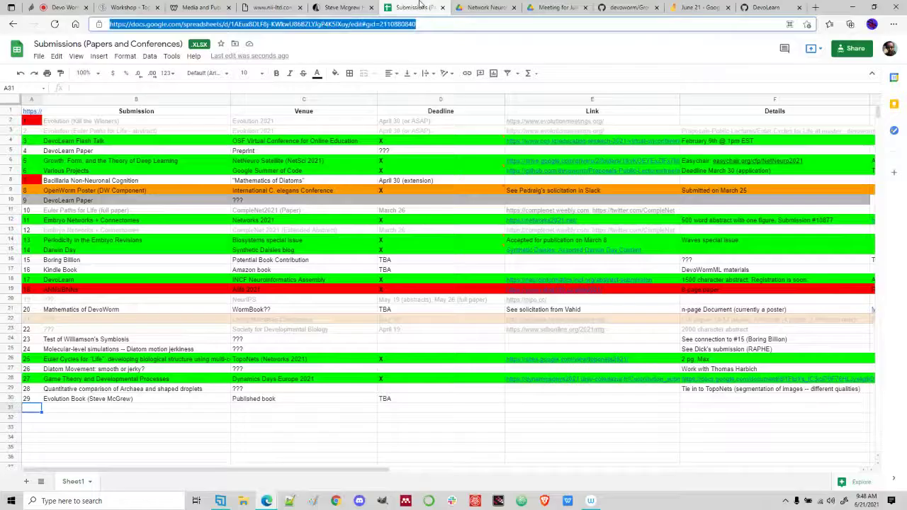
pyautogui.click(129, 391)
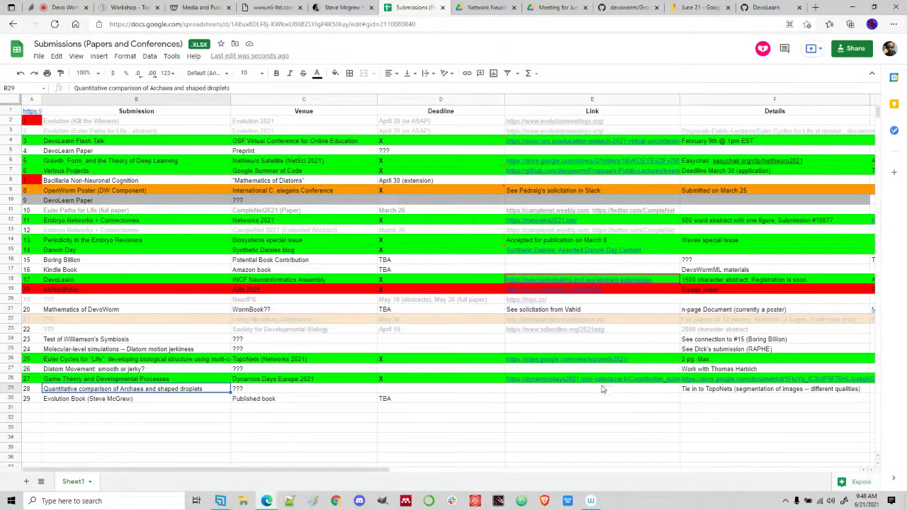
pyautogui.click(60, 7)
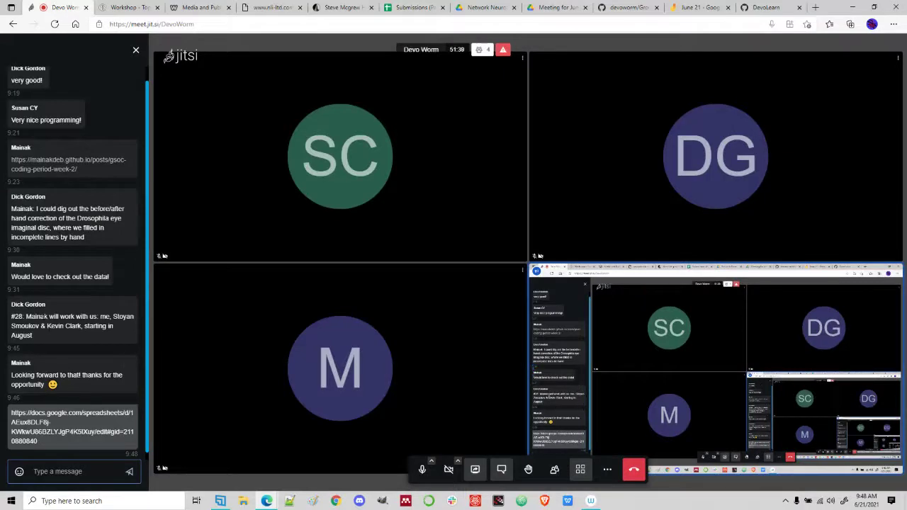
pyautogui.moveTo(26, 316); pyautogui.dragTo(43, 336)
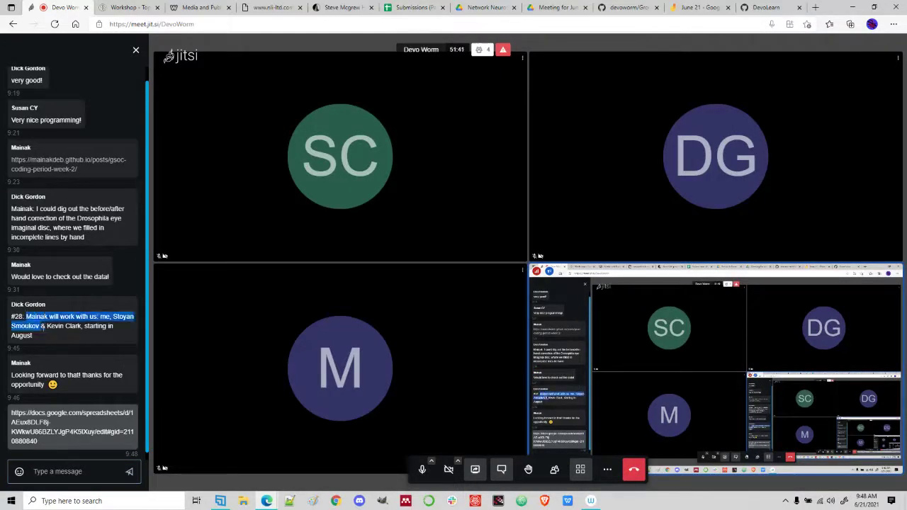
pyautogui.rightClick(43, 330)
pyautogui.click(63, 333)
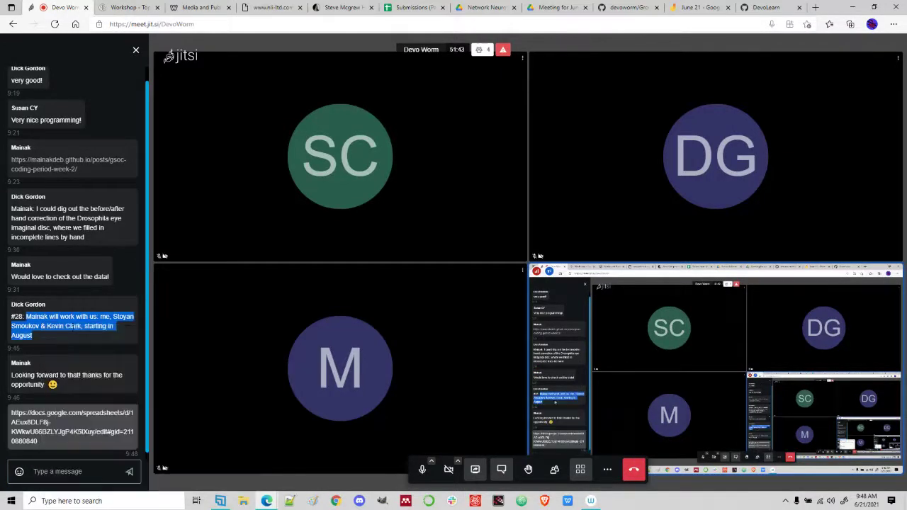
pyautogui.click(420, 8)
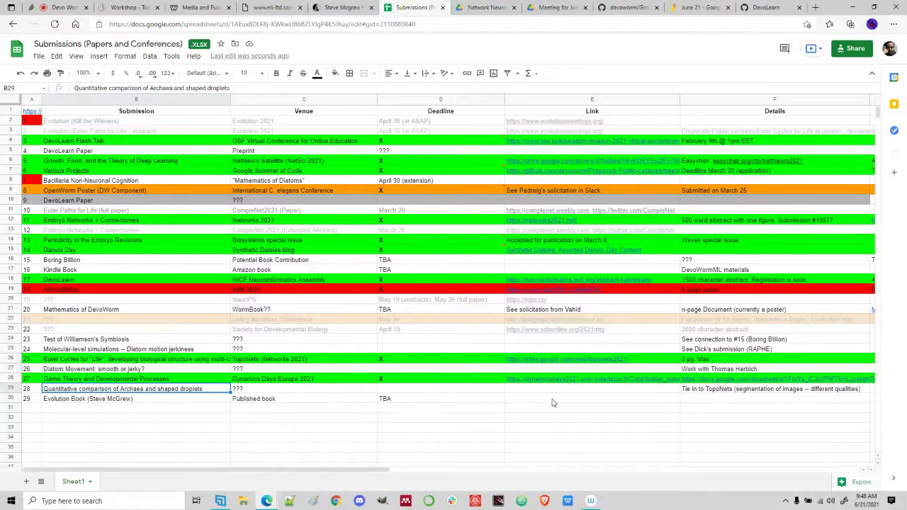
# - Append the copied collaboration sentence to row 29's Details note in F29
pyautogui.press('Right')
pyautogui.press('Right')
pyautogui.press('Right')
pyautogui.press('Right')
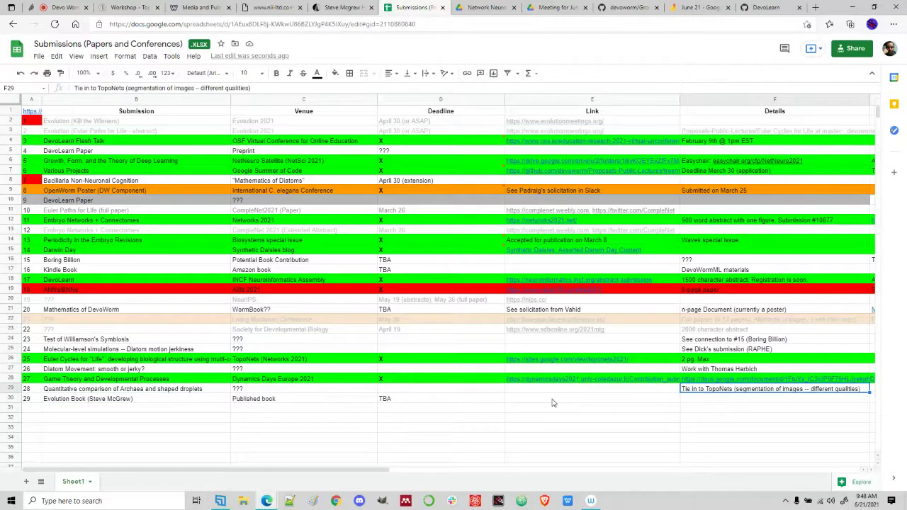
pyautogui.press('Right')
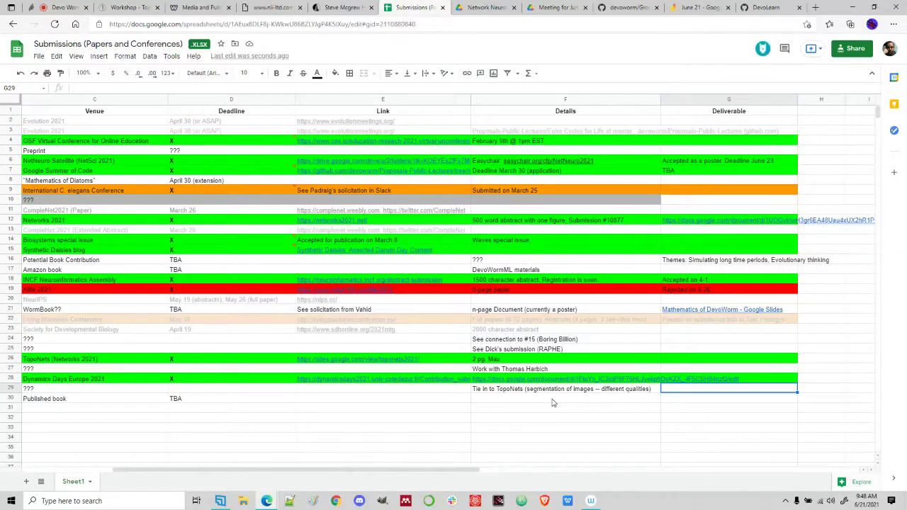
pyautogui.press('Left')
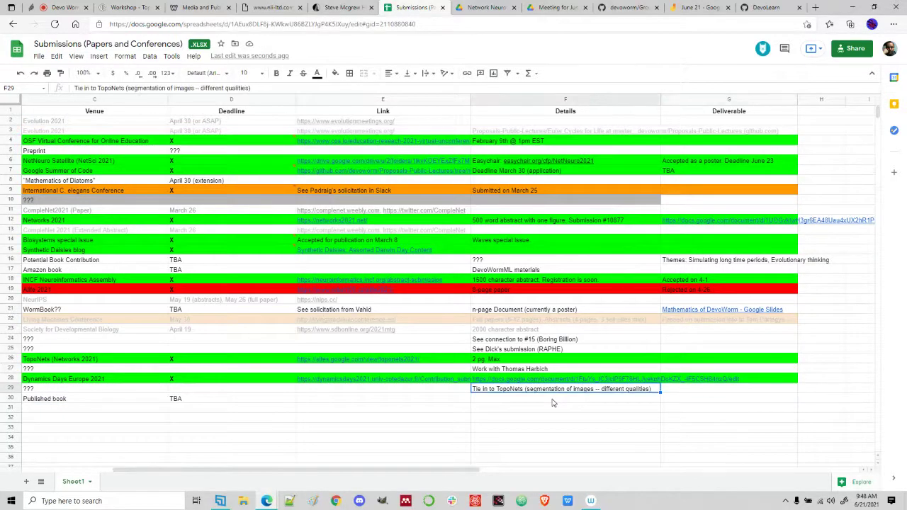
pyautogui.doubleClick(657, 392)
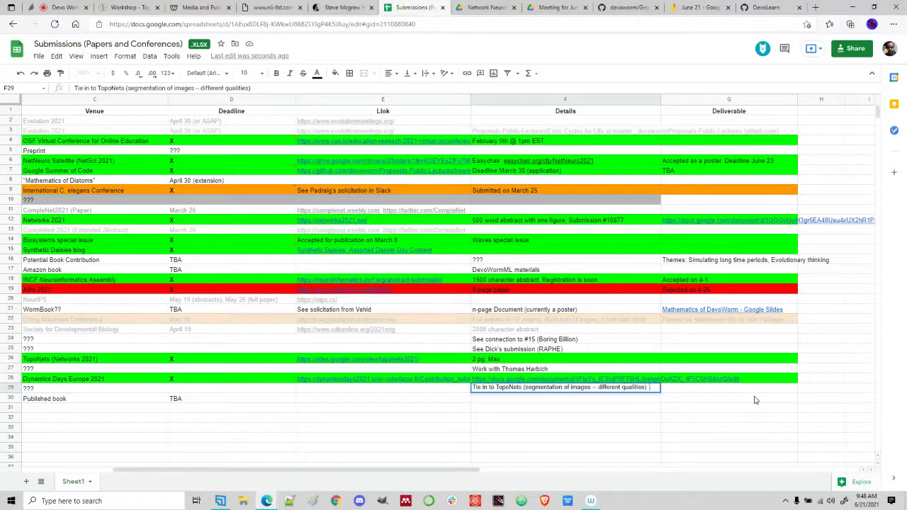
pyautogui.hotkey('ctrl', 'v')
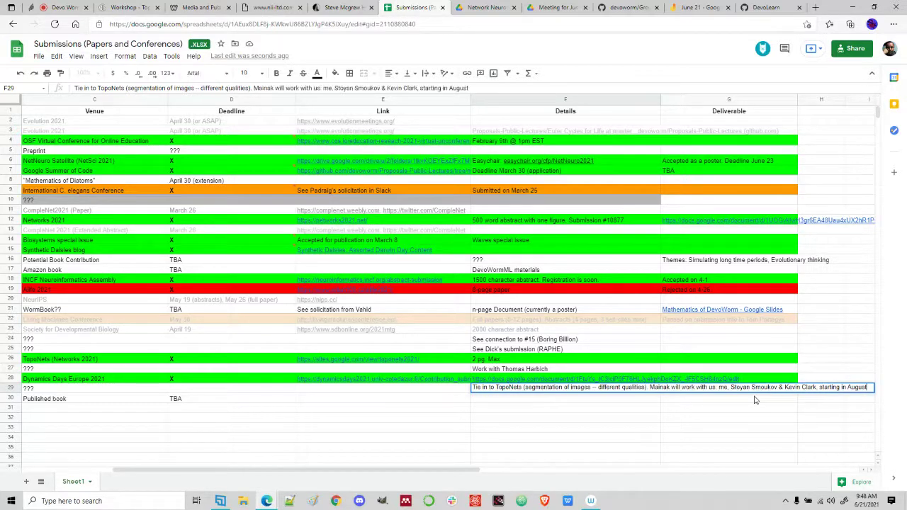
pyautogui.click(700, 439)
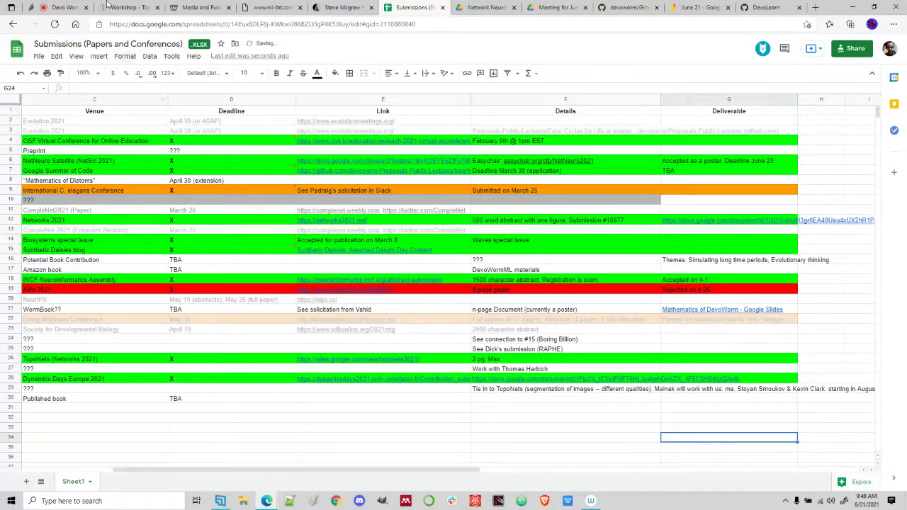
# - Open the Neuromorphogenetic Patterns slides from the Network Neuroscience Satellite Drive folder
pyautogui.moveTo(358, 469); pyautogui.dragTo(267, 469)
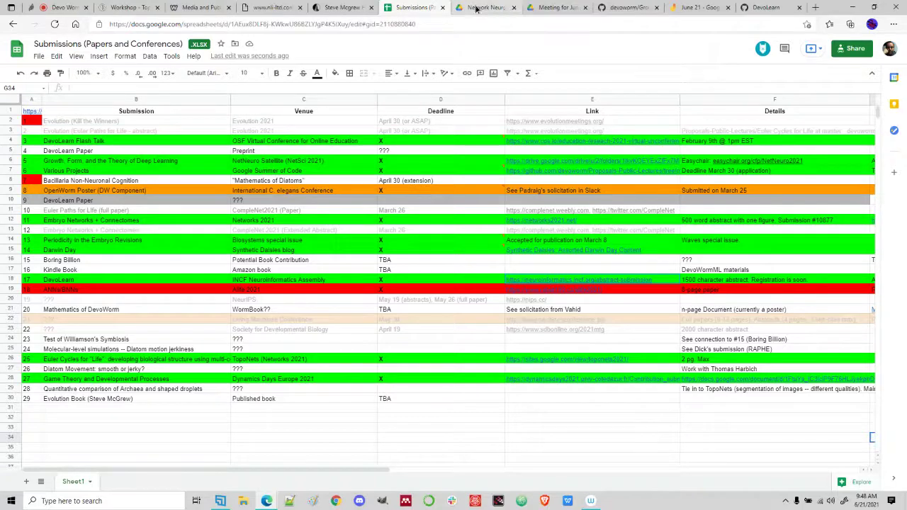
pyautogui.click(505, 7)
pyautogui.doubleClick(205, 124)
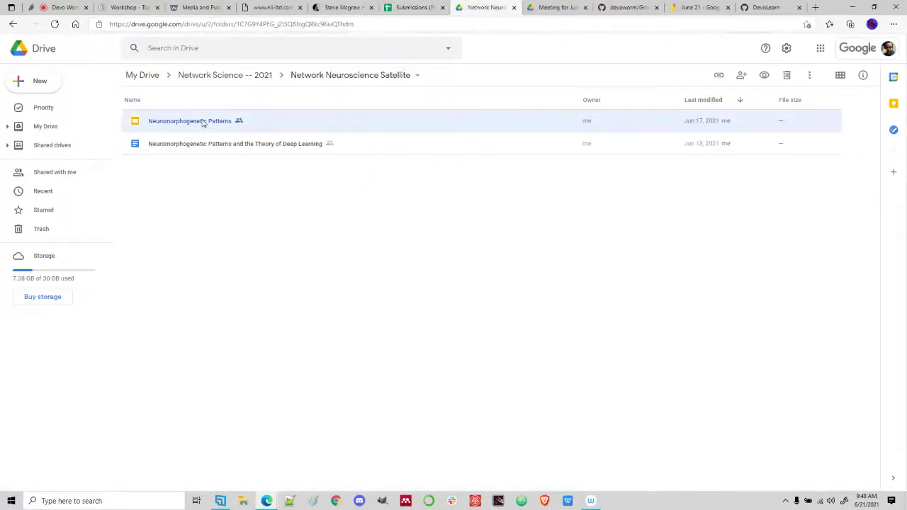